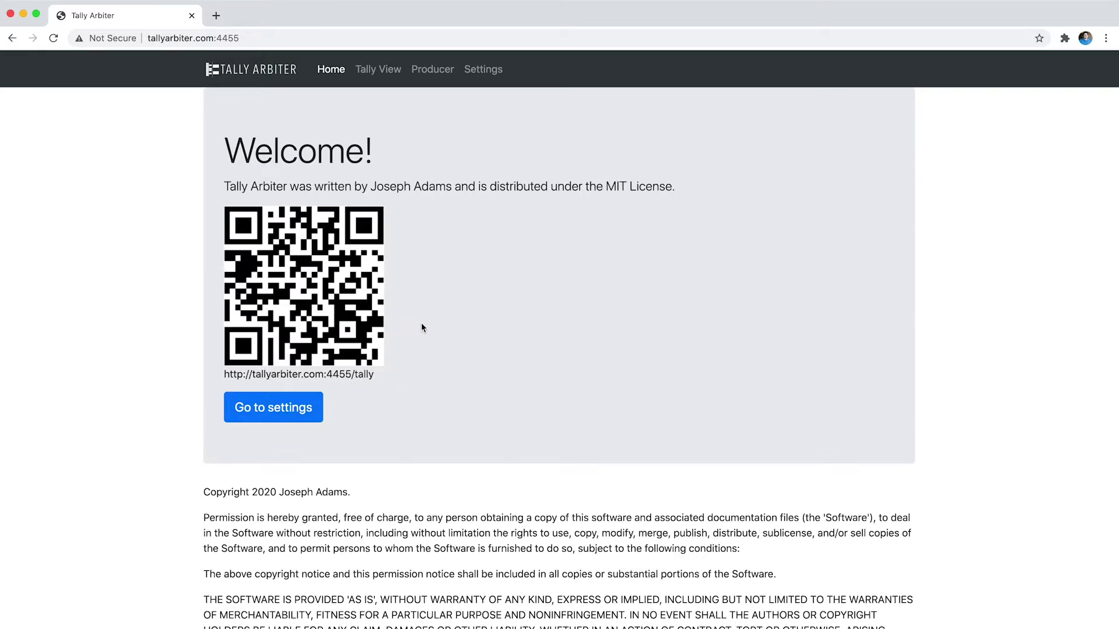
- Go from the Welcome page to the Tally View page
{"action": "left_click", "coordinate": [377, 71]}
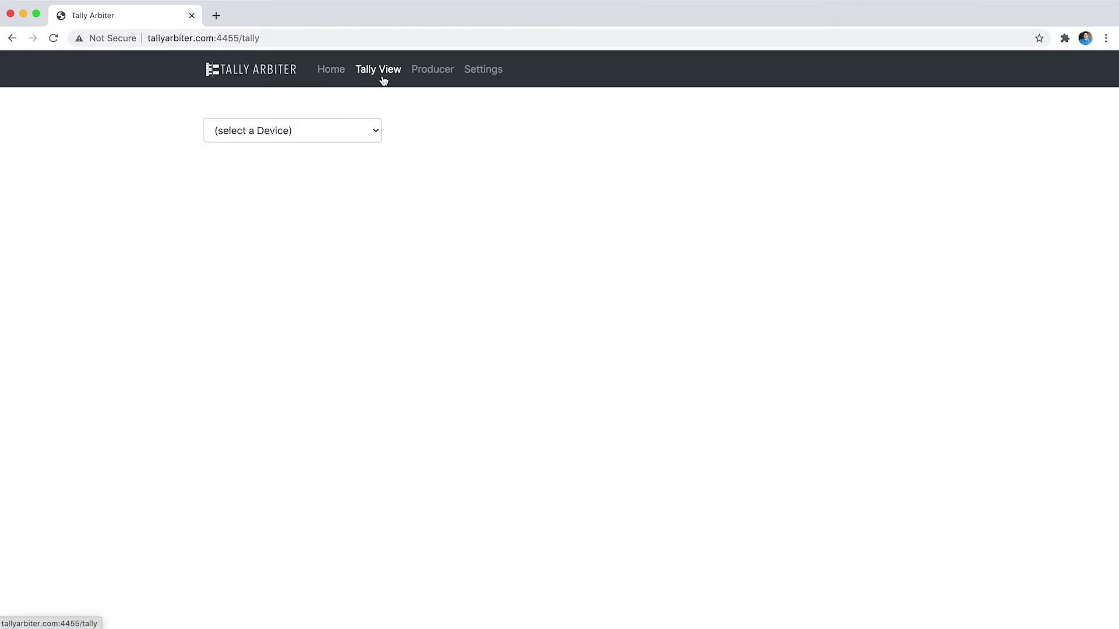
- Follow device 1 Camera 1 so its tally shows red, then go to the Producer page
{"action": "left_click", "coordinate": [365, 133]}
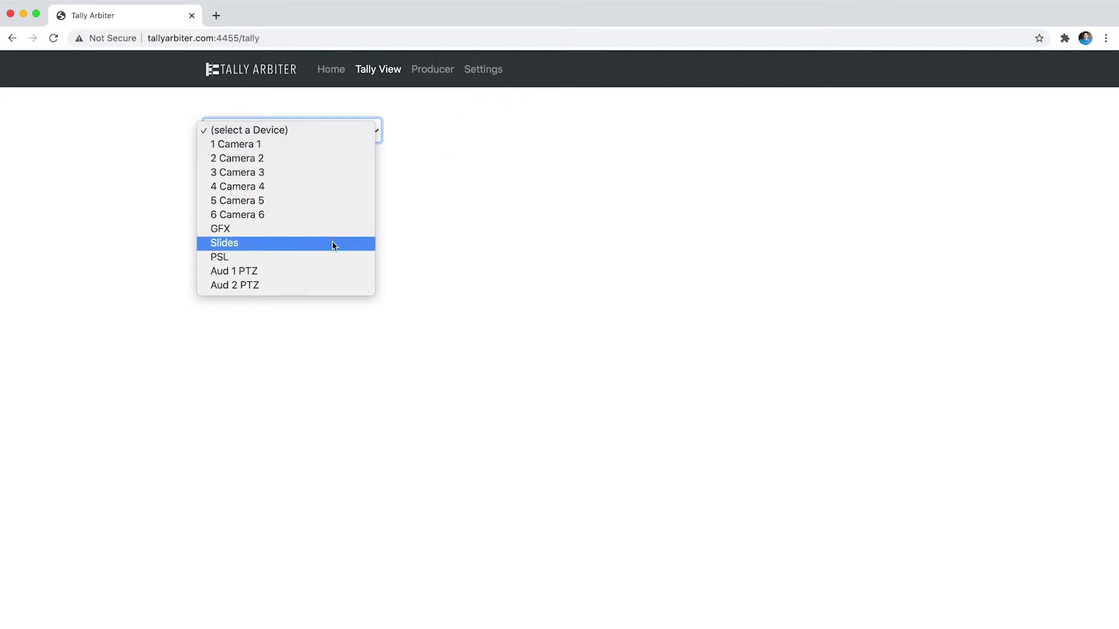
{"action": "left_click", "coordinate": [313, 145]}
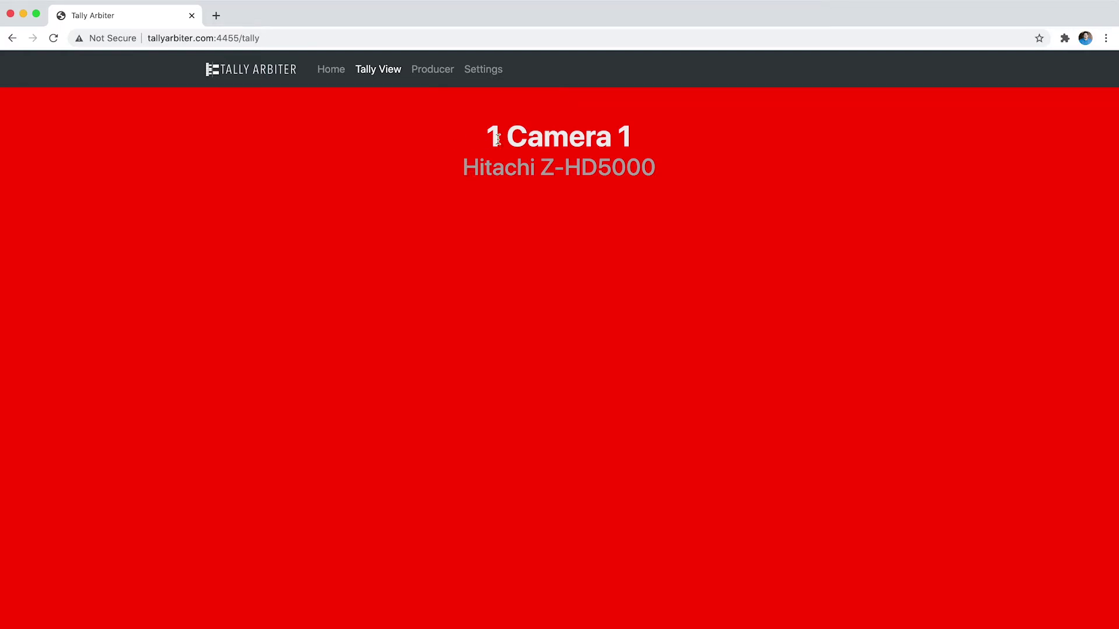
{"action": "left_click", "coordinate": [424, 71]}
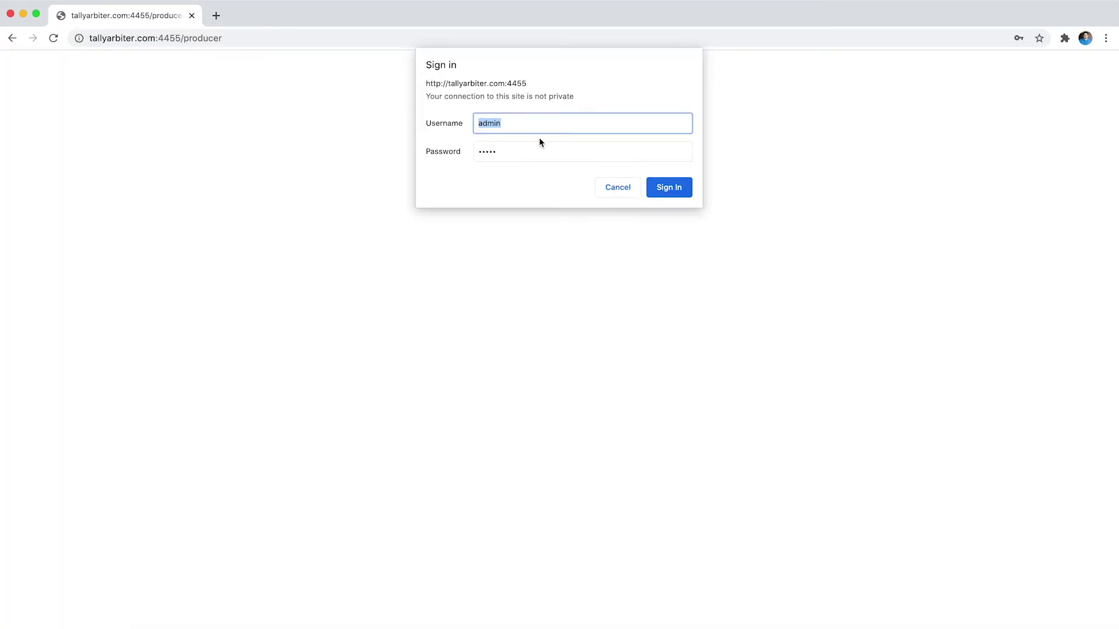
- Sign in to the Producer page as the producer user, dismiss the password-save offer, then go to Settings
{"action": "type", "text": "producer"}
{"action": "left_click", "coordinate": [670, 188]}
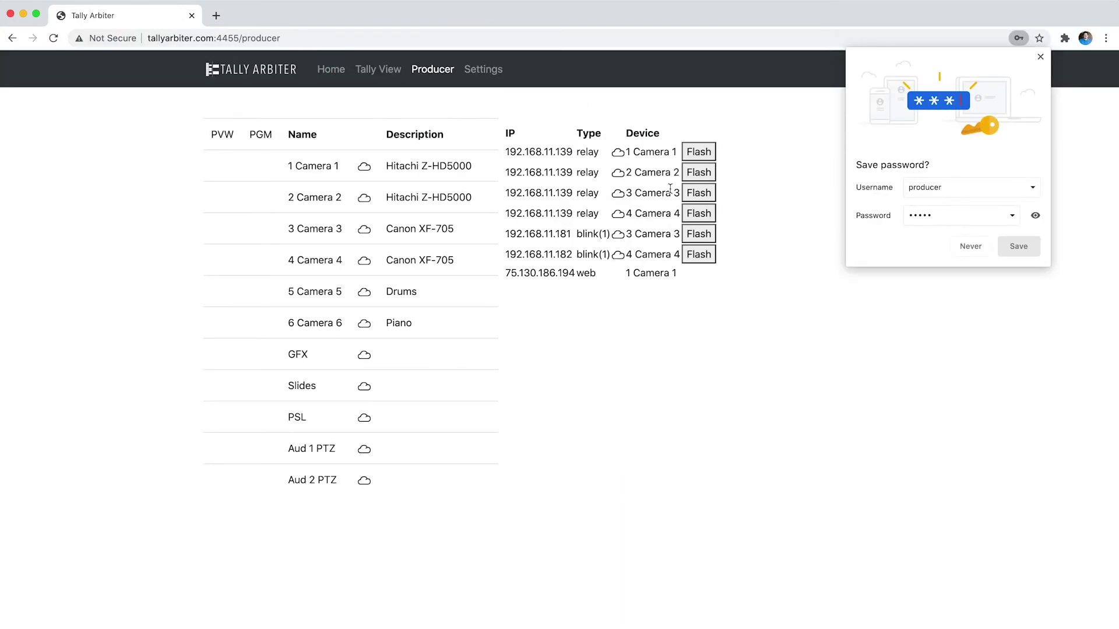
{"action": "left_click", "coordinate": [1040, 57]}
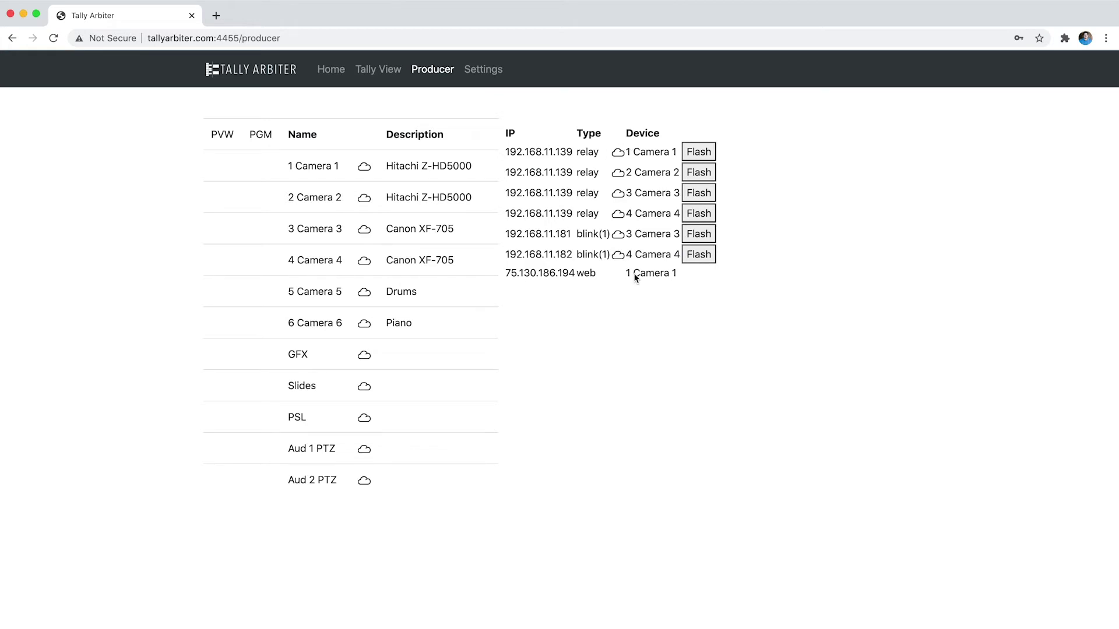
{"action": "left_click", "coordinate": [482, 70]}
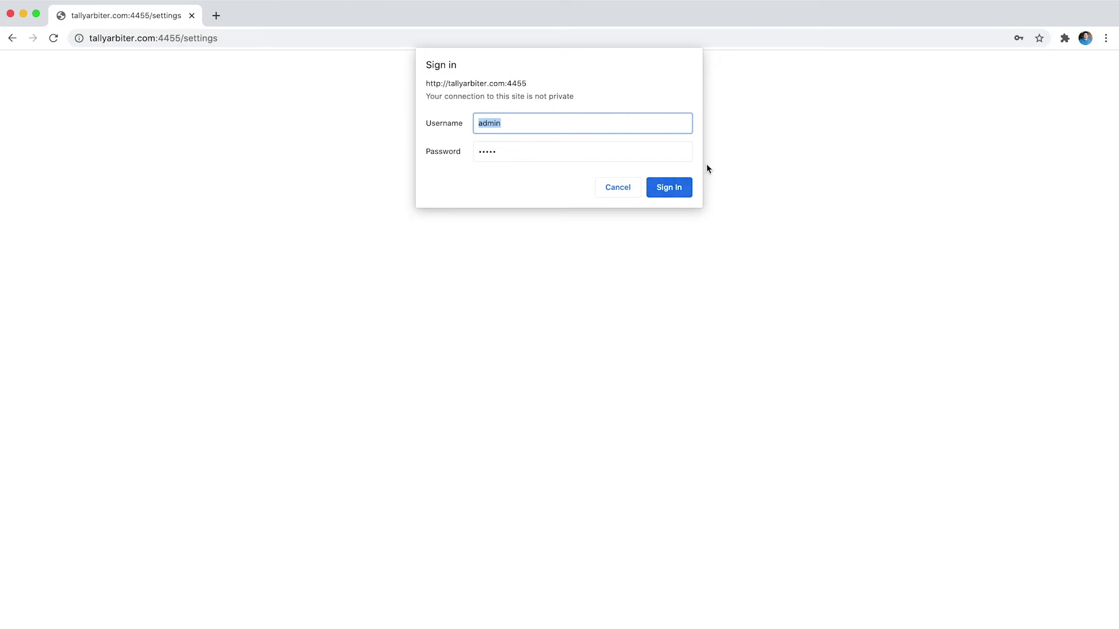
- Sign in to Settings and scroll past sources, devices and cloud keys down to Logs
{"action": "left_click", "coordinate": [683, 191]}
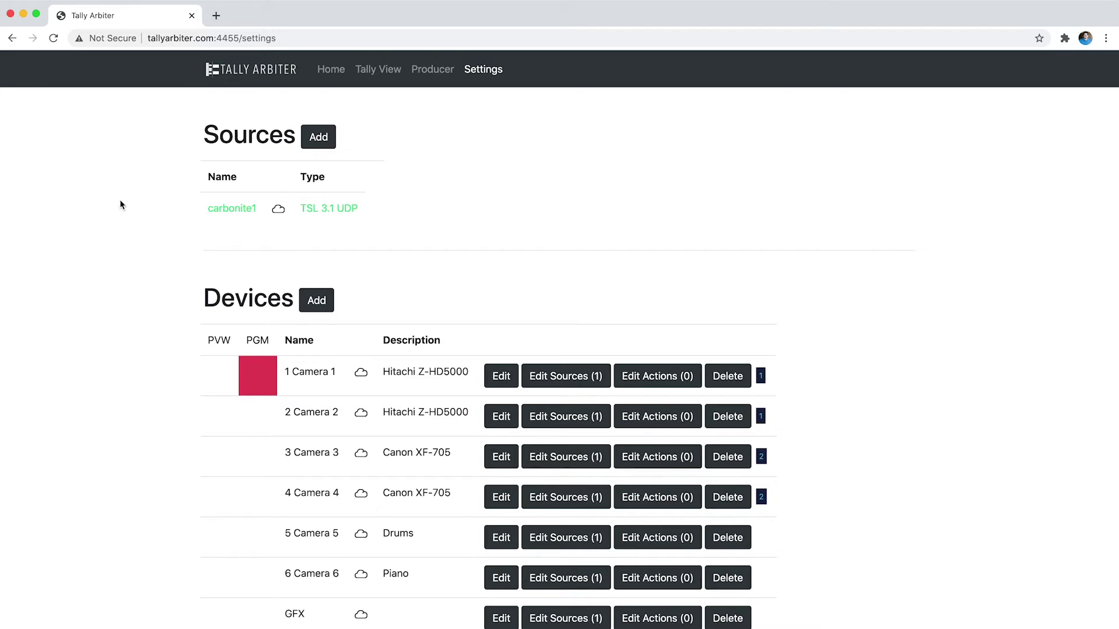
{"action": "scroll", "coordinate": [234, 223], "scroll_direction": "down", "scroll_amount": 3}
{"action": "scroll", "coordinate": [233, 224], "scroll_direction": "down", "scroll_amount": 10}
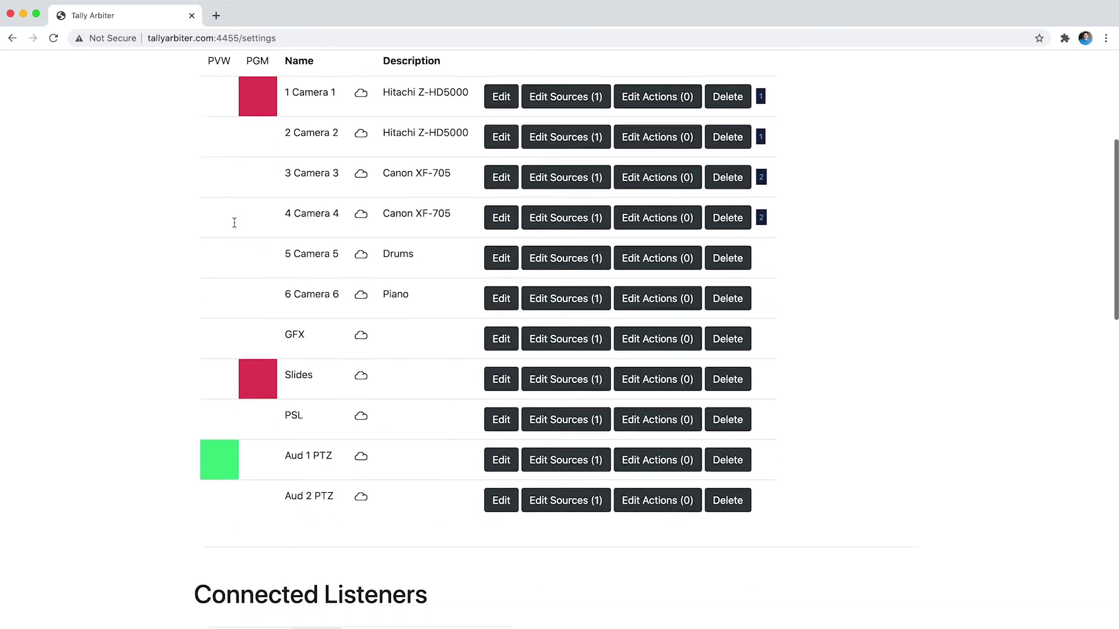
{"action": "scroll", "coordinate": [239, 435], "scroll_direction": "down", "scroll_amount": 3}
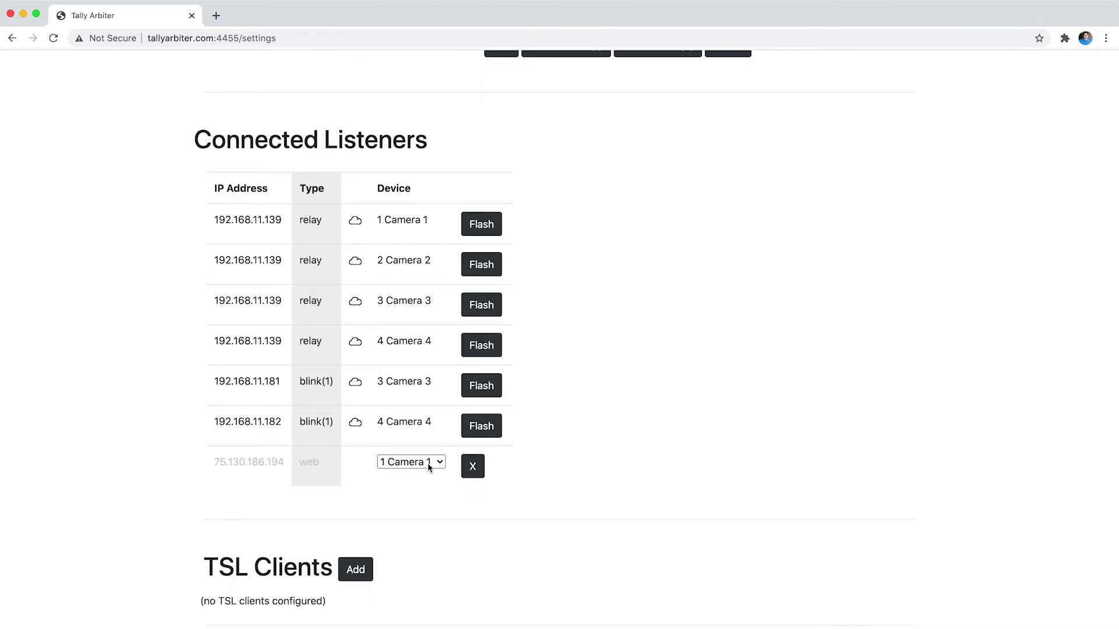
{"action": "scroll", "coordinate": [222, 455], "scroll_direction": "down", "scroll_amount": 1}
{"action": "scroll", "coordinate": [222, 455], "scroll_direction": "down", "scroll_amount": 6}
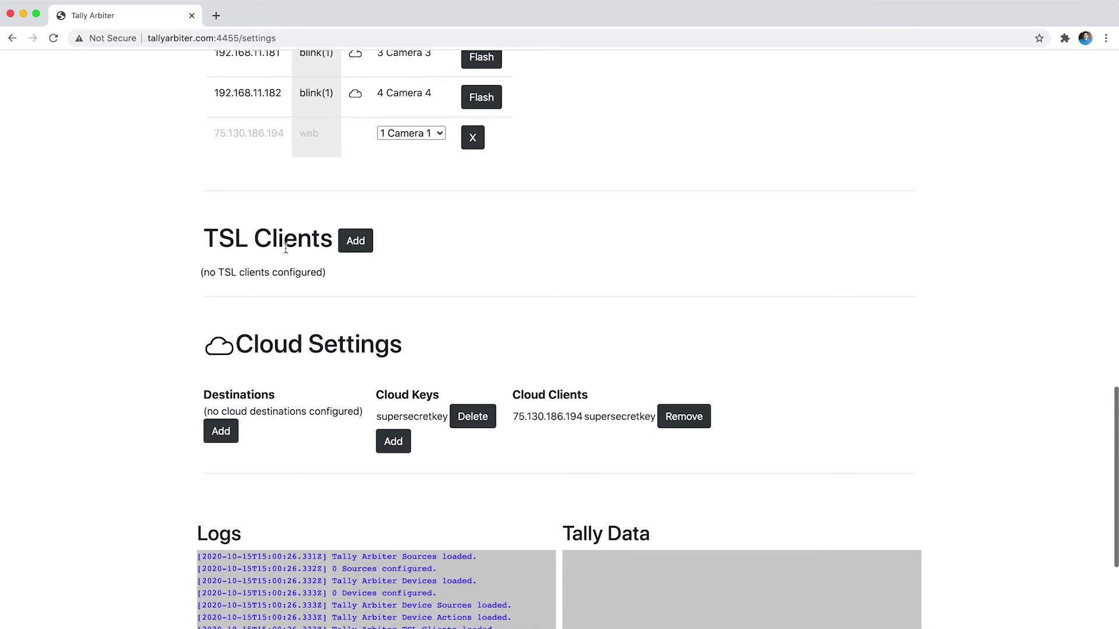
{"action": "scroll", "coordinate": [237, 235], "scroll_direction": "down", "scroll_amount": 1}
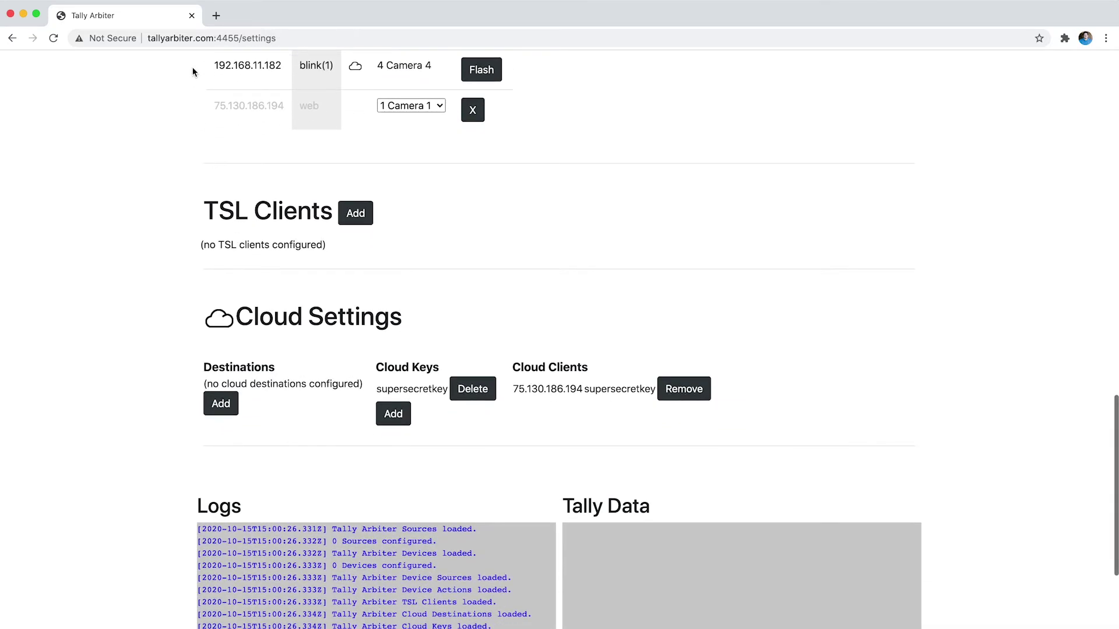
- Scroll back up to the Sources and Devices lists at the top of Settings
{"action": "scroll", "coordinate": [201, 273], "scroll_direction": "up", "scroll_amount": 3}
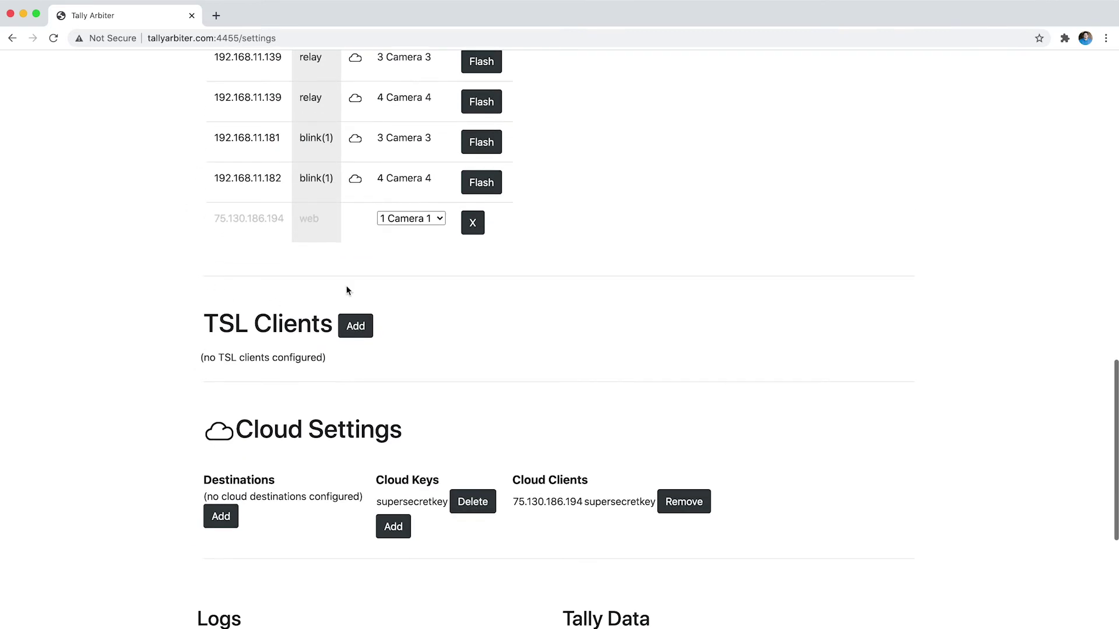
{"action": "scroll", "coordinate": [348, 295], "scroll_direction": "up", "scroll_amount": 7}
{"action": "scroll", "coordinate": [387, 149], "scroll_direction": "down", "scroll_amount": 10}
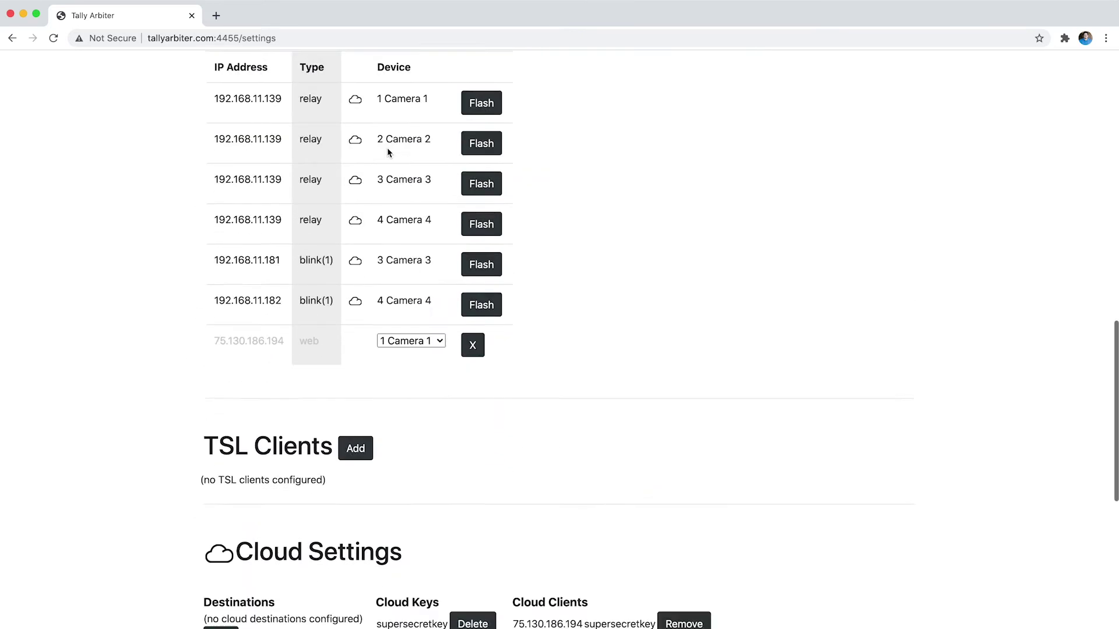
{"action": "scroll", "coordinate": [361, 250], "scroll_direction": "up", "scroll_amount": 3}
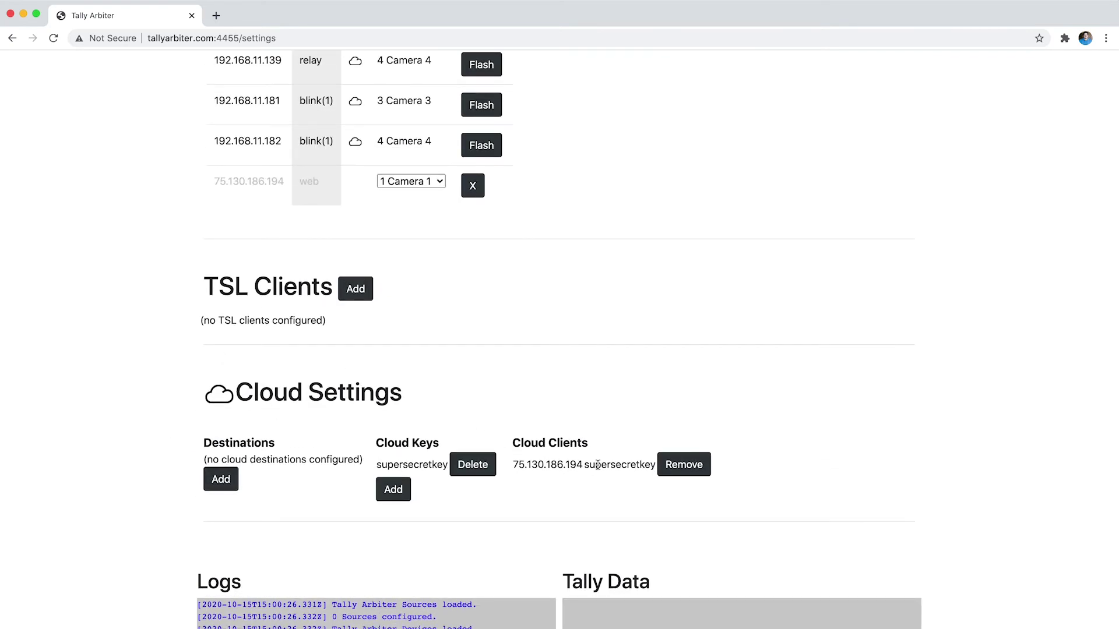
{"action": "scroll", "coordinate": [533, 400], "scroll_direction": "down", "scroll_amount": 5}
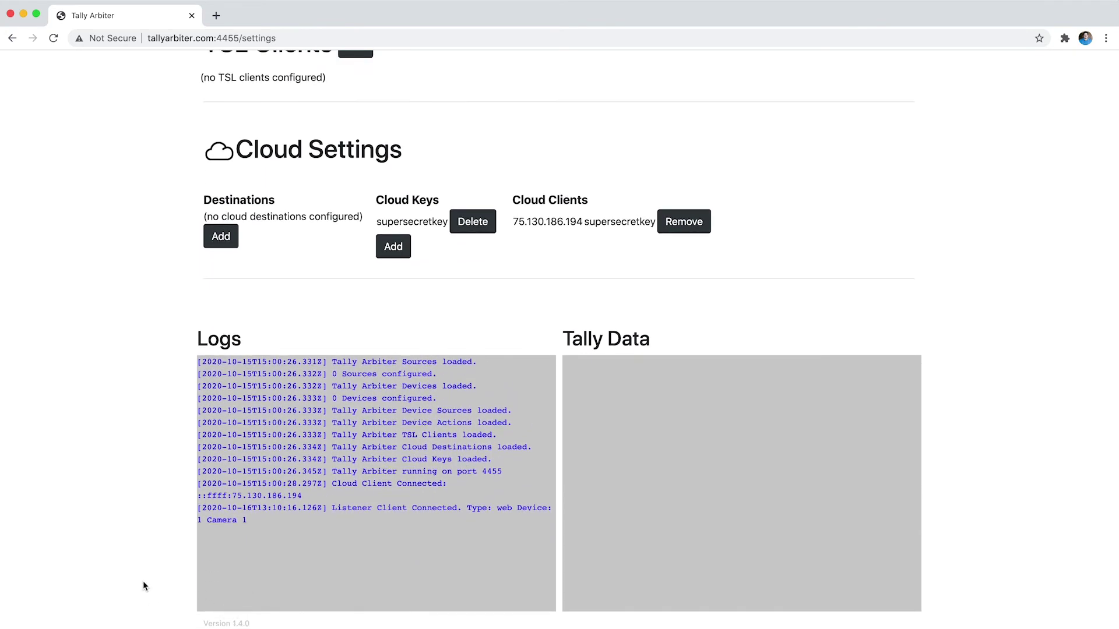
{"action": "scroll", "coordinate": [142, 582], "scroll_direction": "up", "scroll_amount": 20}
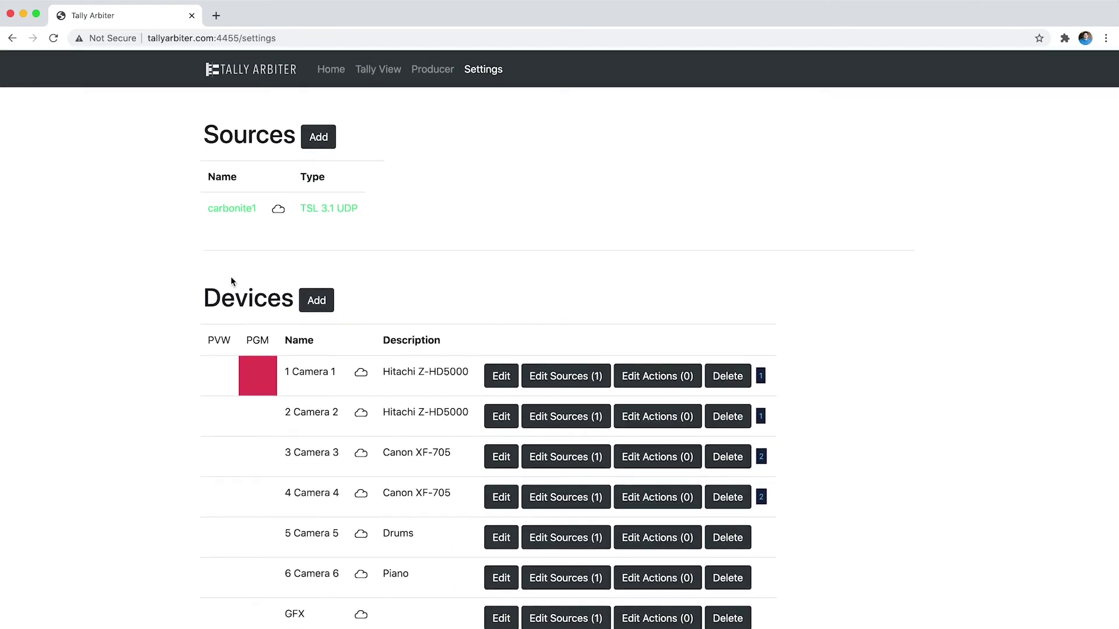
{"action": "scroll", "coordinate": [515, 239], "scroll_direction": "down", "scroll_amount": 1}
{"action": "scroll", "coordinate": [515, 239], "scroll_direction": "up", "scroll_amount": 1}
{"action": "left_click", "coordinate": [318, 301]}
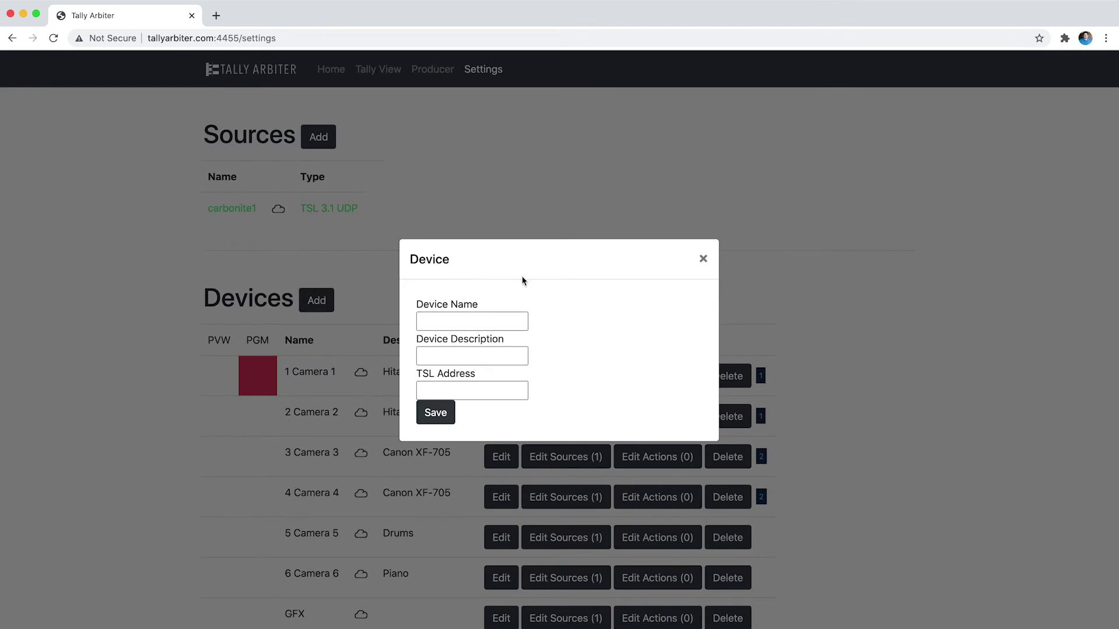
{"action": "left_click", "coordinate": [702, 260]}
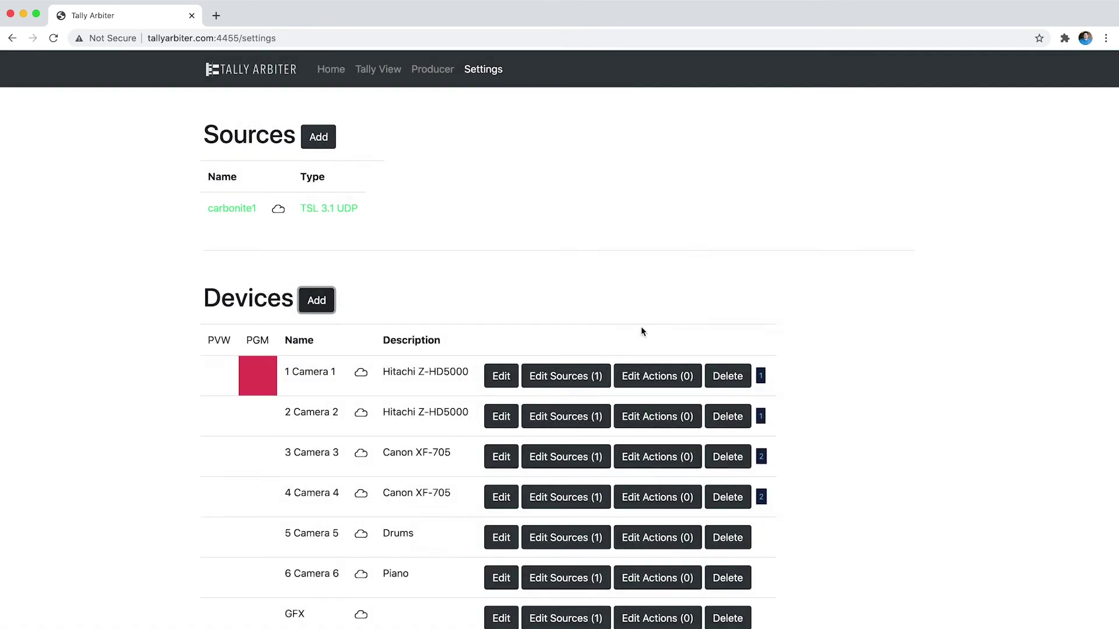
{"action": "left_click", "coordinate": [585, 376]}
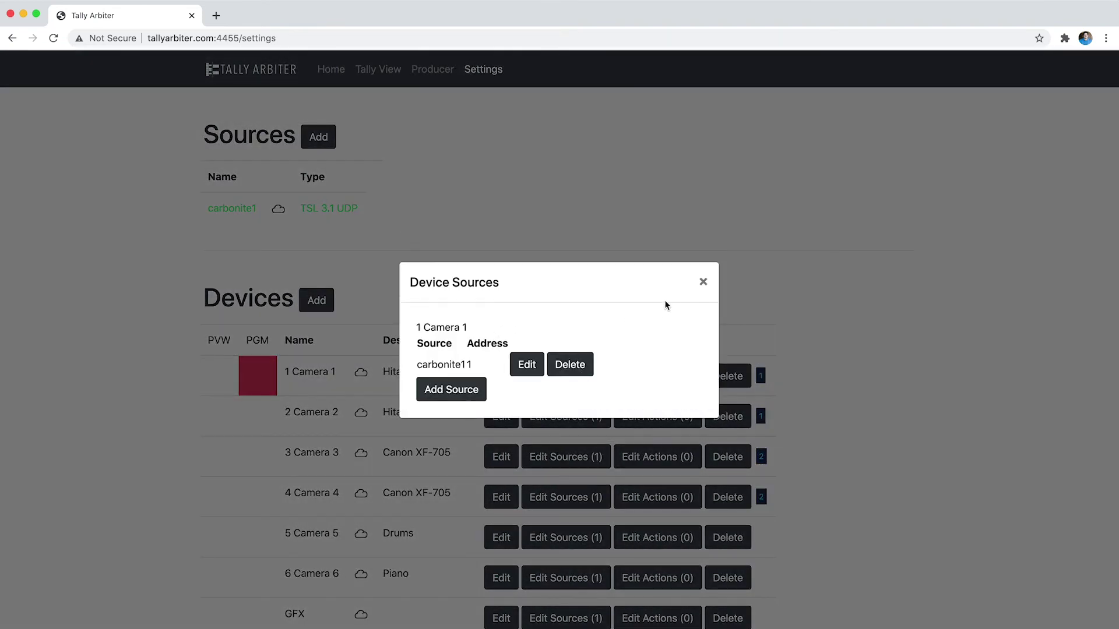
{"action": "left_click", "coordinate": [702, 282]}
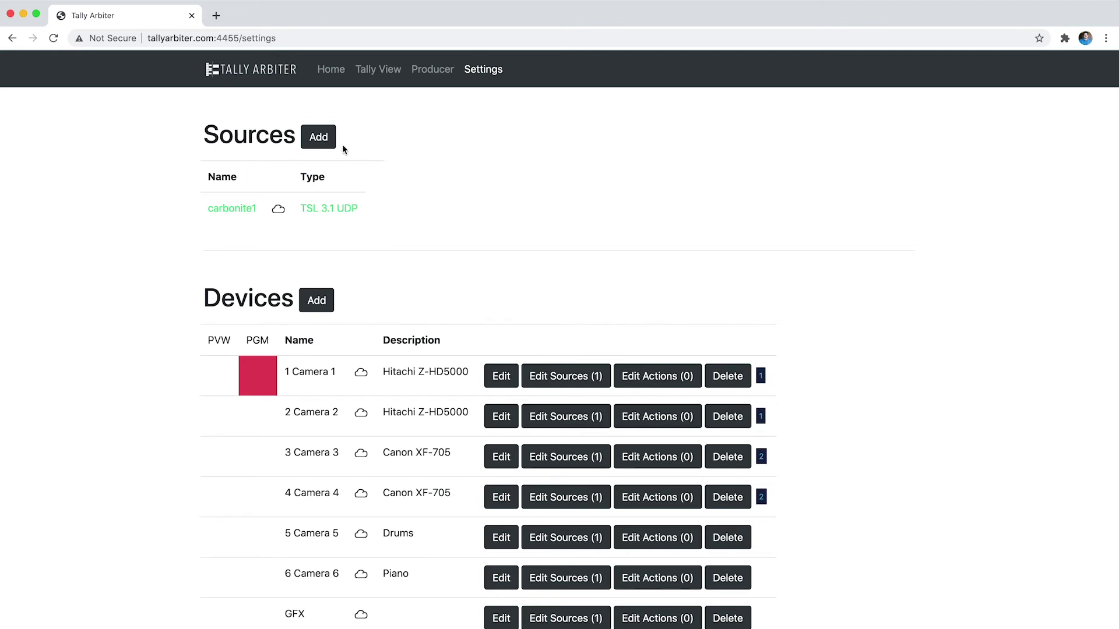
{"action": "left_click", "coordinate": [320, 141]}
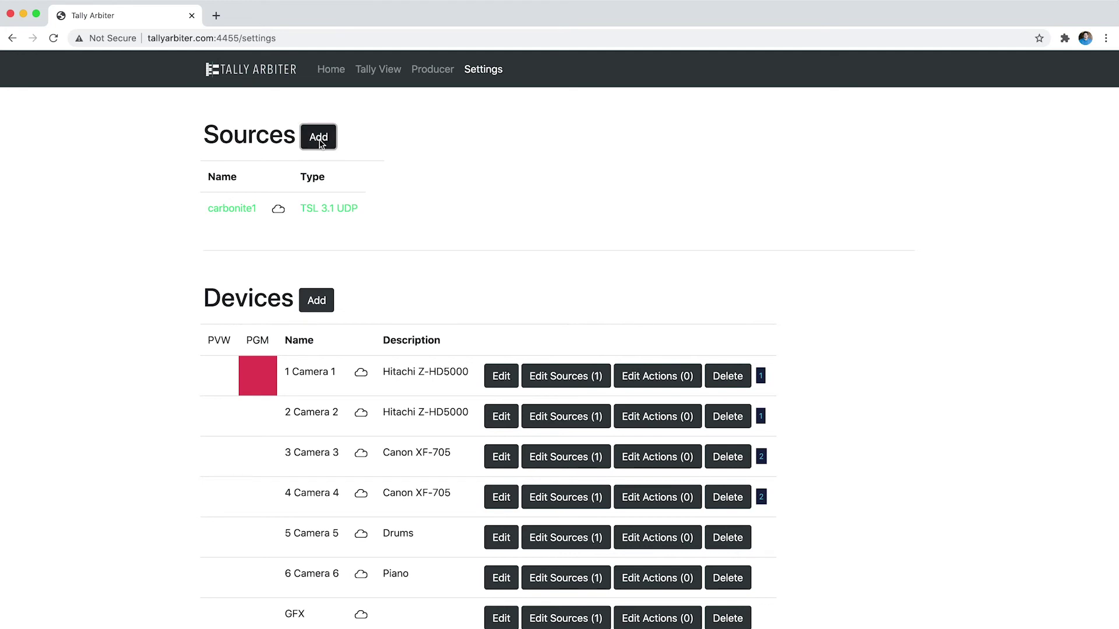
{"action": "left_click", "coordinate": [463, 361]}
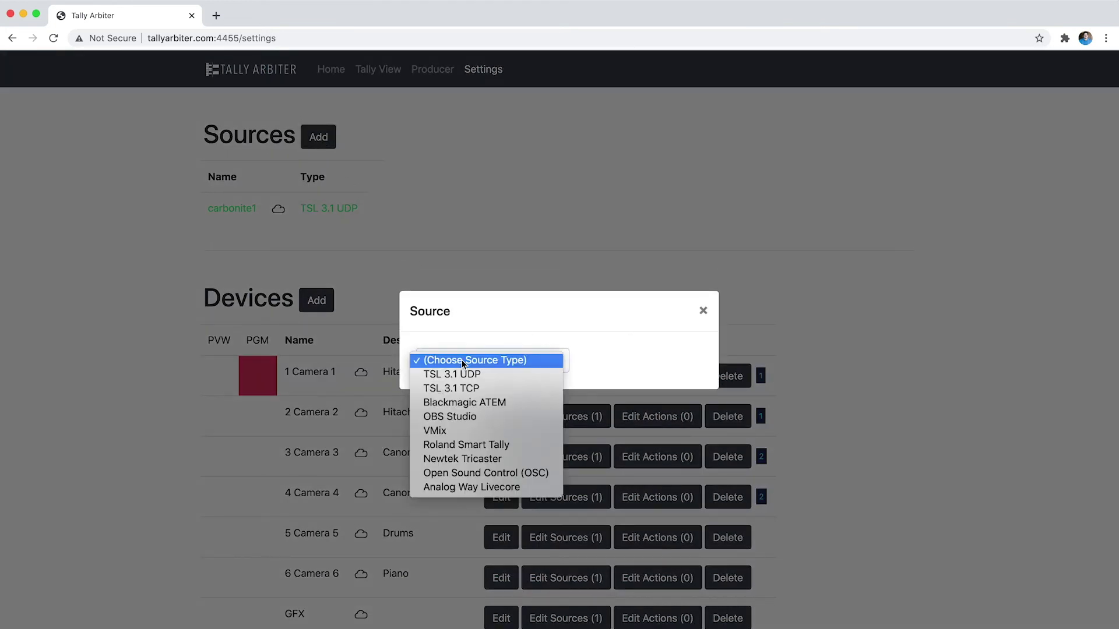
{"action": "left_click", "coordinate": [488, 409]}
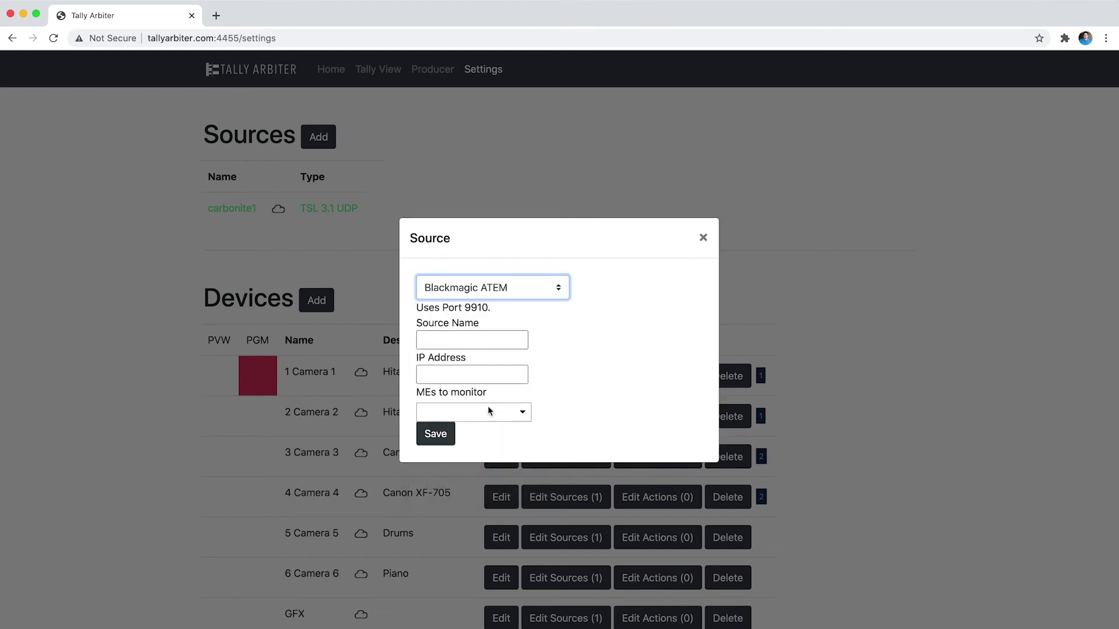
{"action": "left_click", "coordinate": [498, 340]}
{"action": "key", "text": "Down"}
{"action": "left_click", "coordinate": [568, 340]}
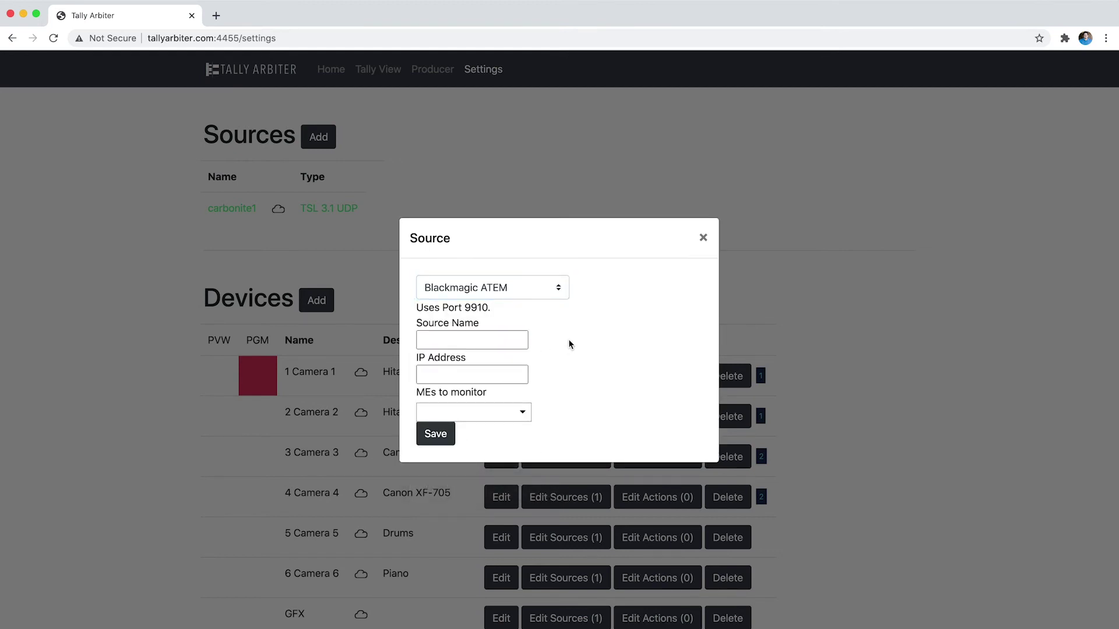
{"action": "left_click", "coordinate": [524, 413]}
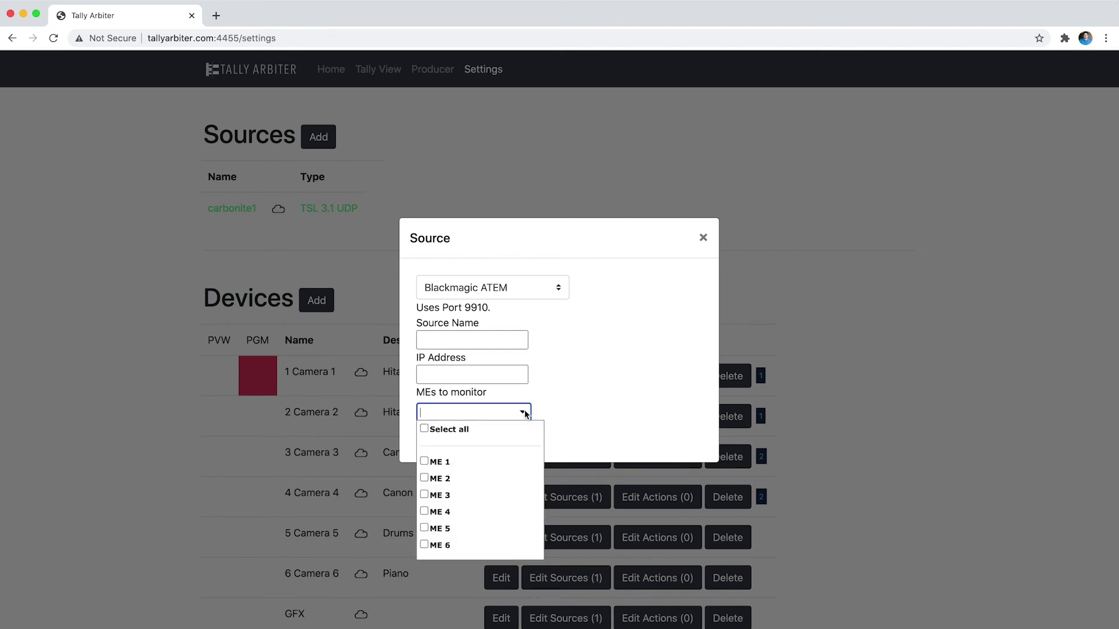
{"action": "left_click", "coordinate": [426, 497]}
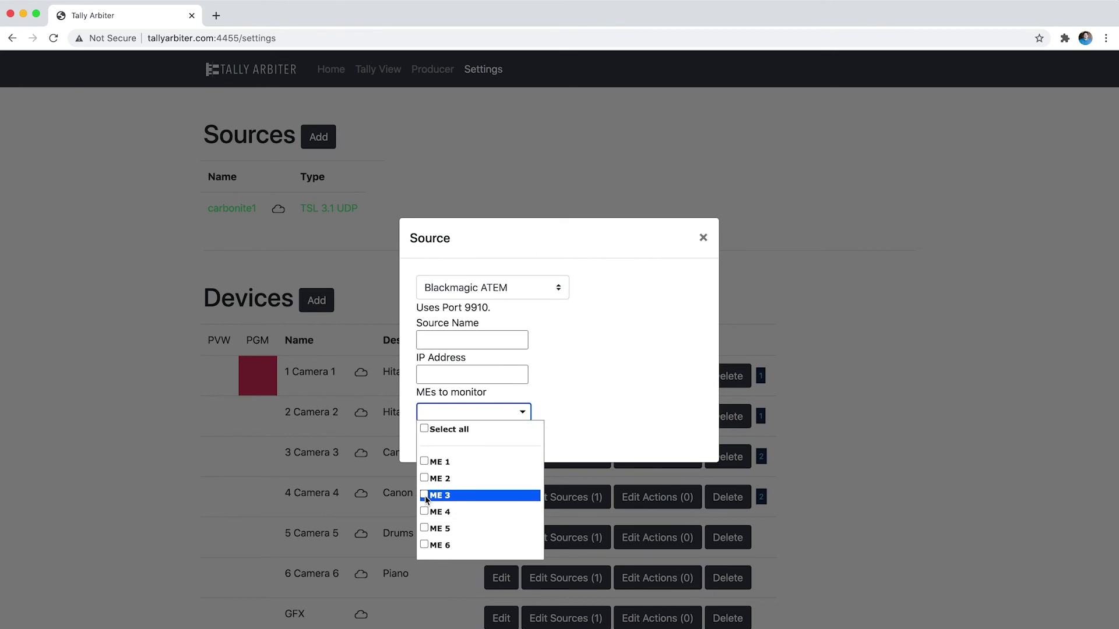
{"action": "left_click", "coordinate": [426, 464]}
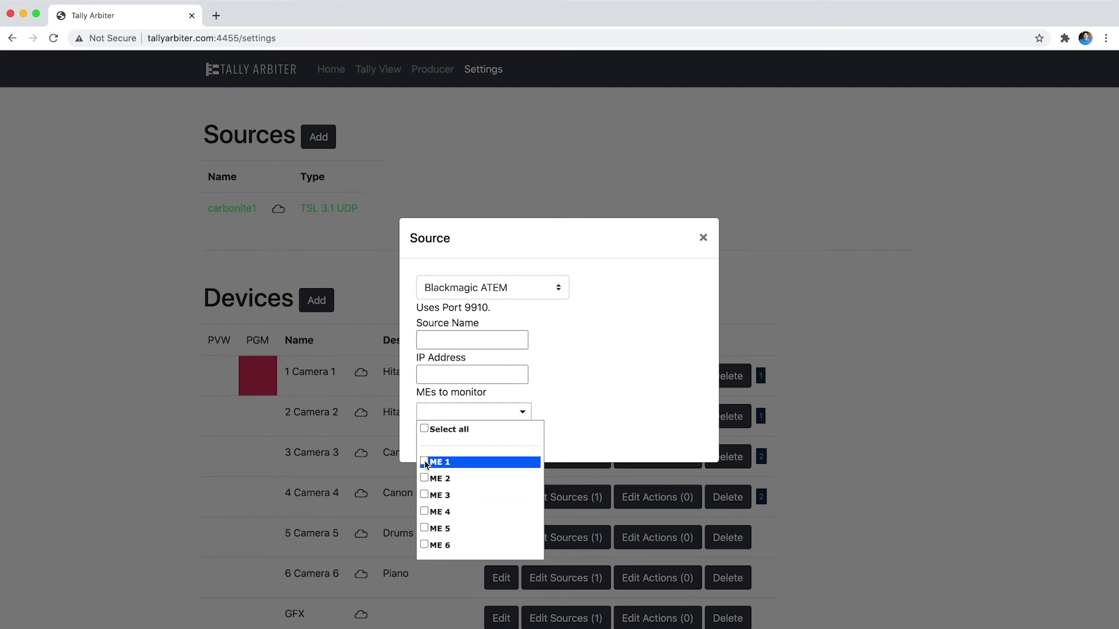
{"action": "left_click", "coordinate": [426, 497]}
{"action": "left_click", "coordinate": [567, 432]}
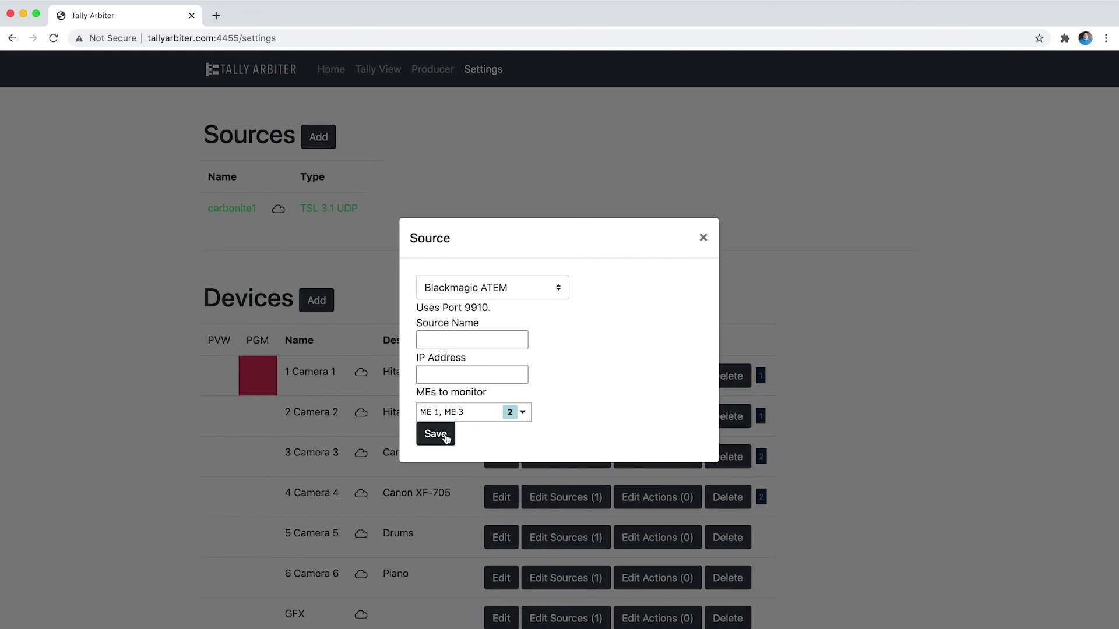
{"action": "left_click", "coordinate": [703, 237]}
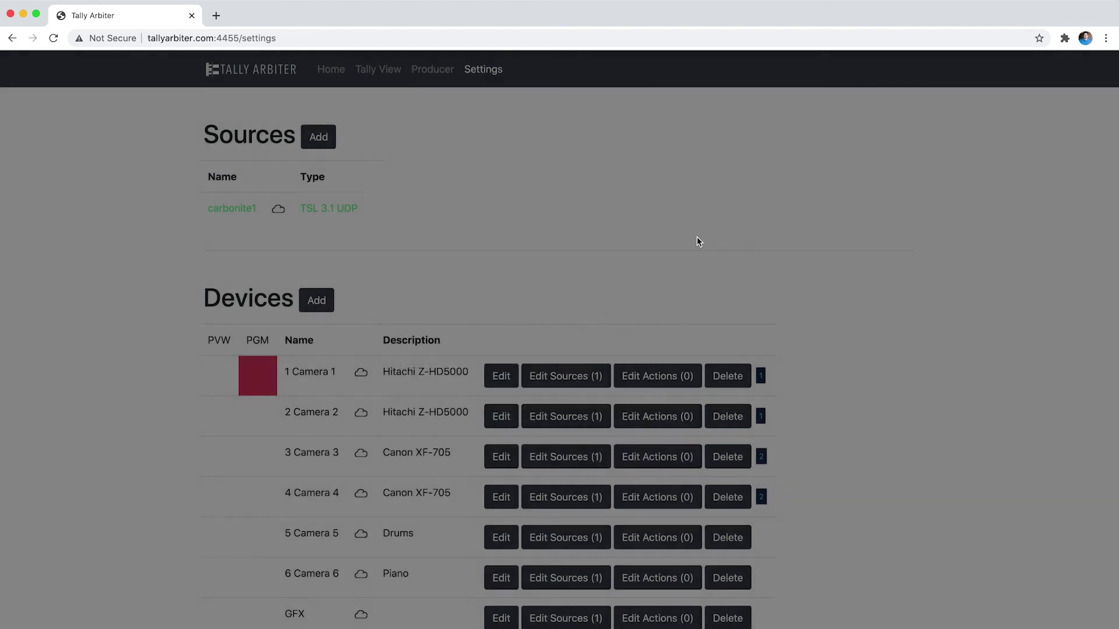
{"action": "left_click", "coordinate": [554, 375]}
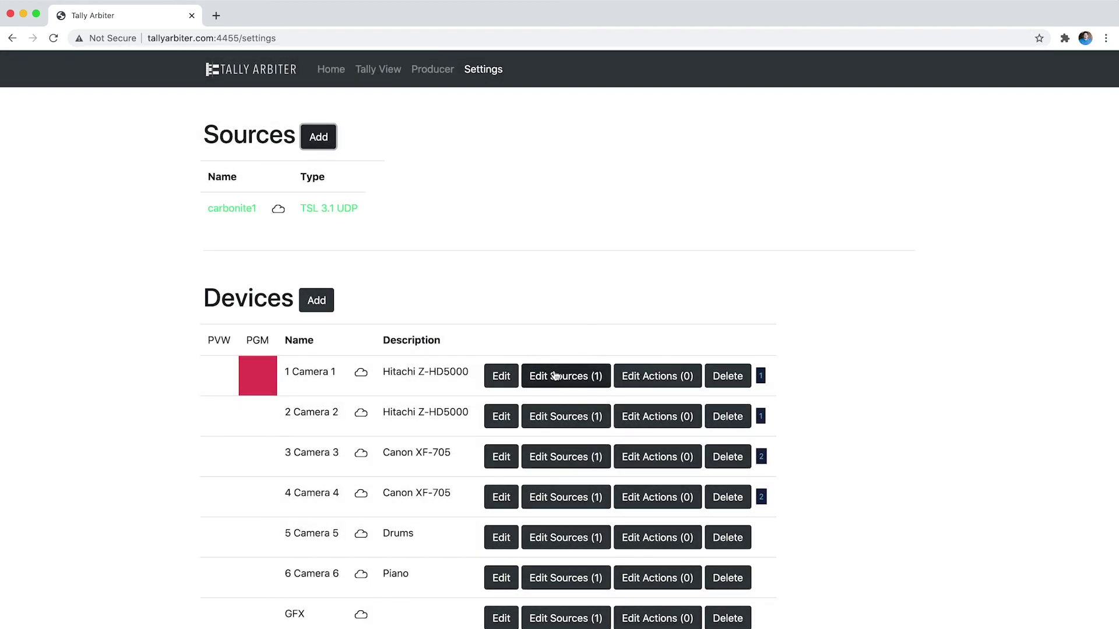
{"action": "left_click", "coordinate": [475, 387]}
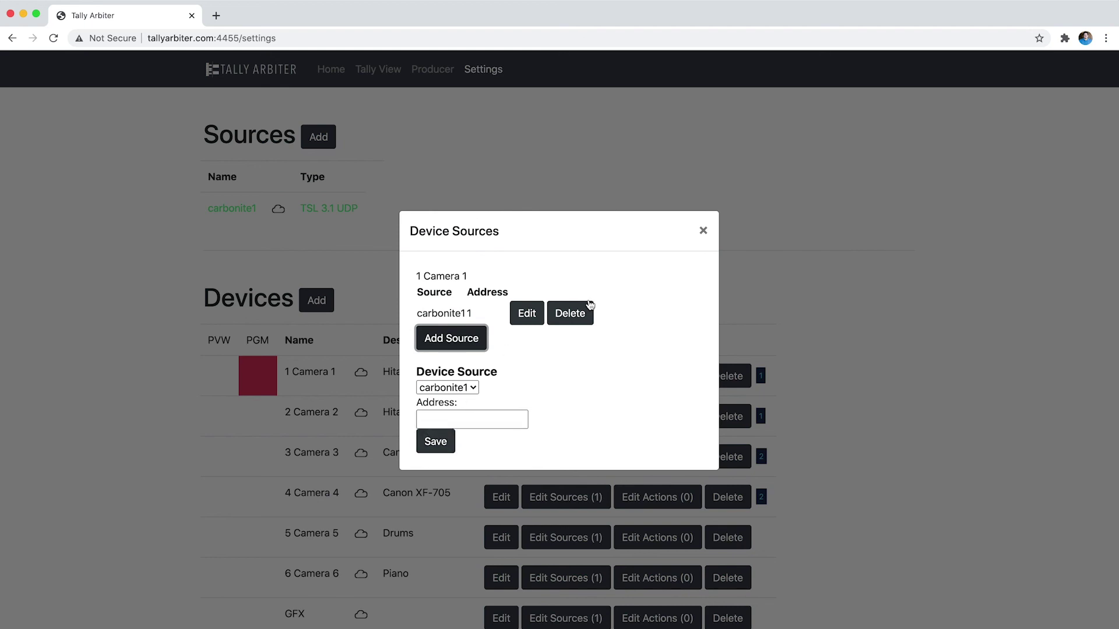
{"action": "left_click", "coordinate": [702, 231]}
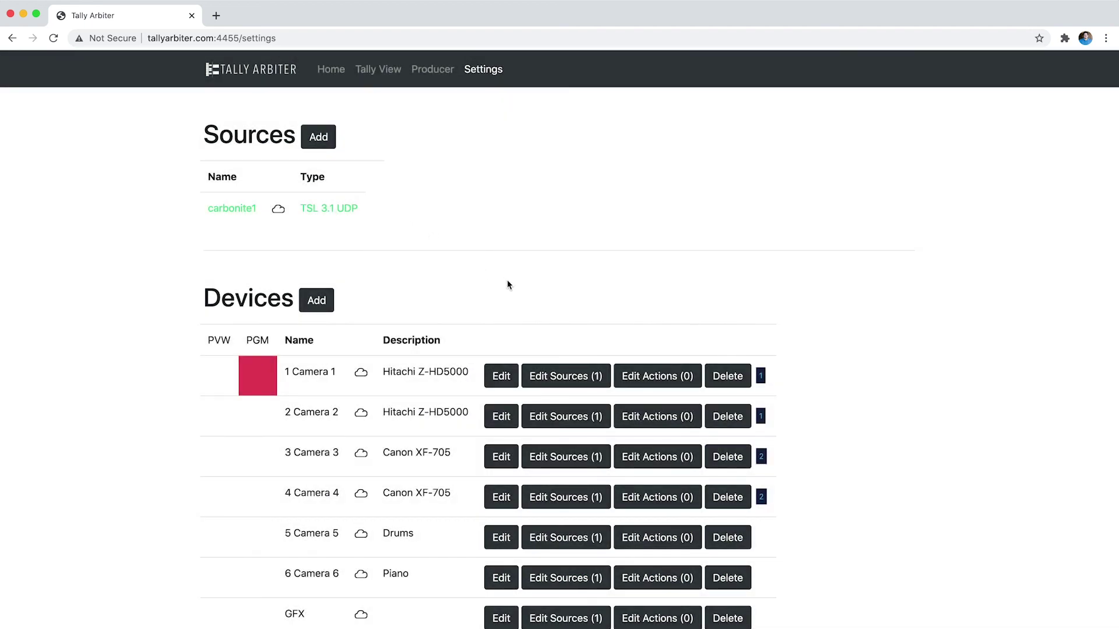